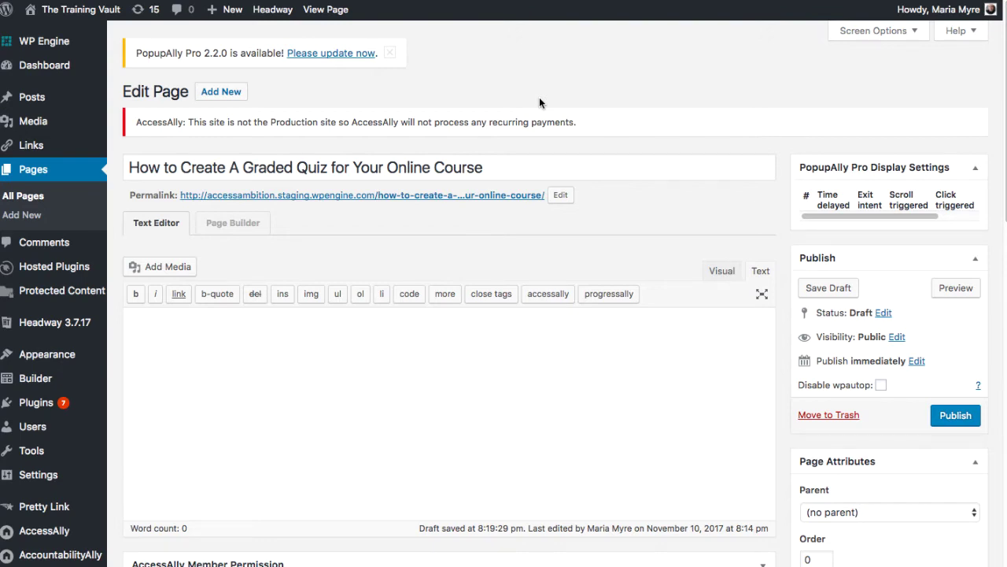
Step: In ProgressAlly Page Settings' Quiz tab, activate a quiz with Quiz Type set to Graded Quiz
scroll(596, 381, down, 3)
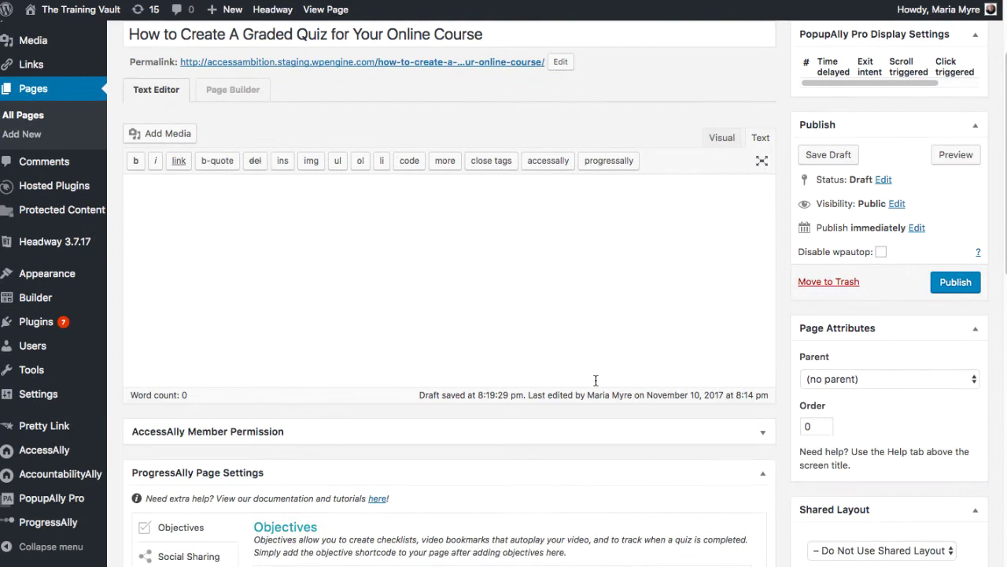
scroll(596, 380, down, 8)
scroll(596, 380, up, 1)
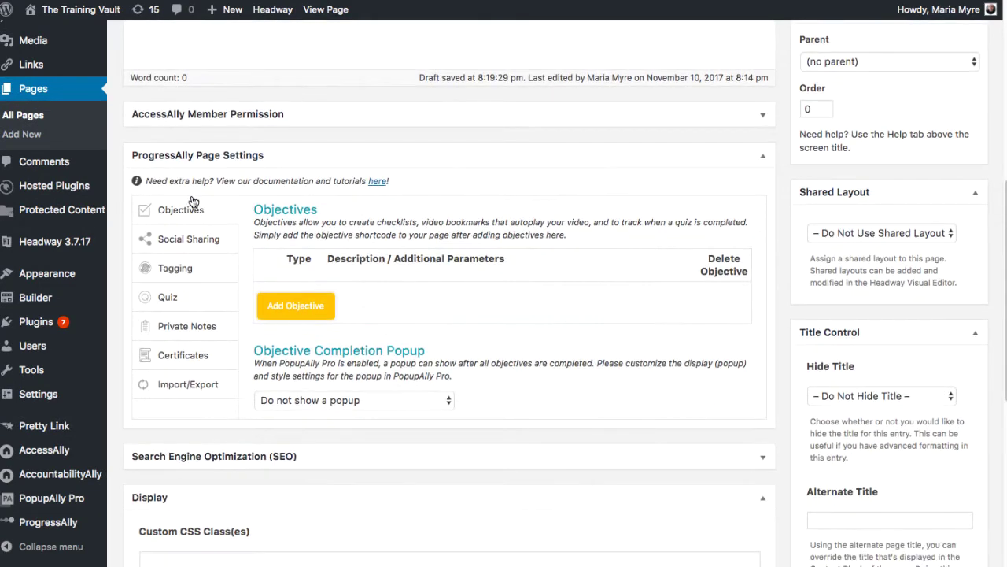
click(172, 301)
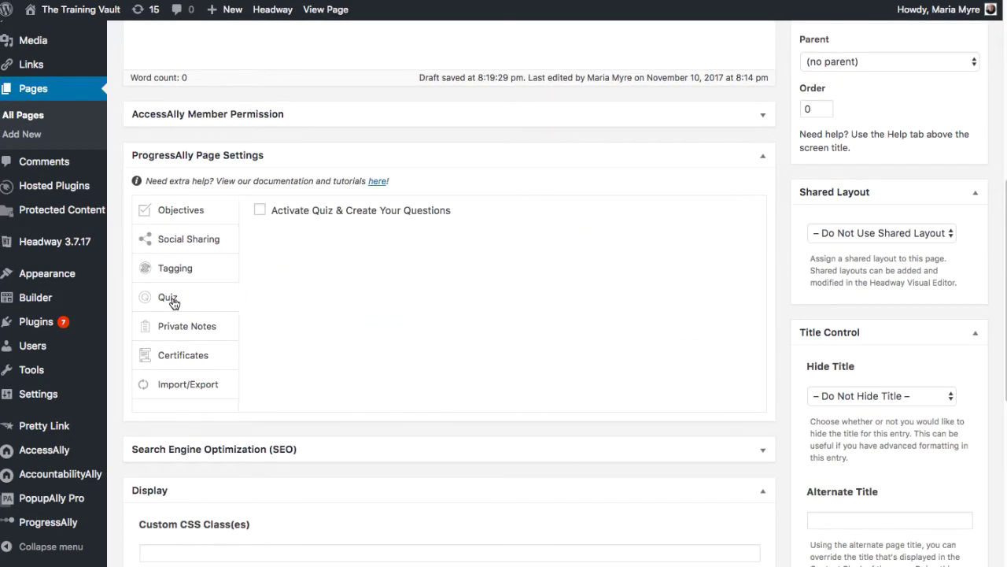
click(260, 211)
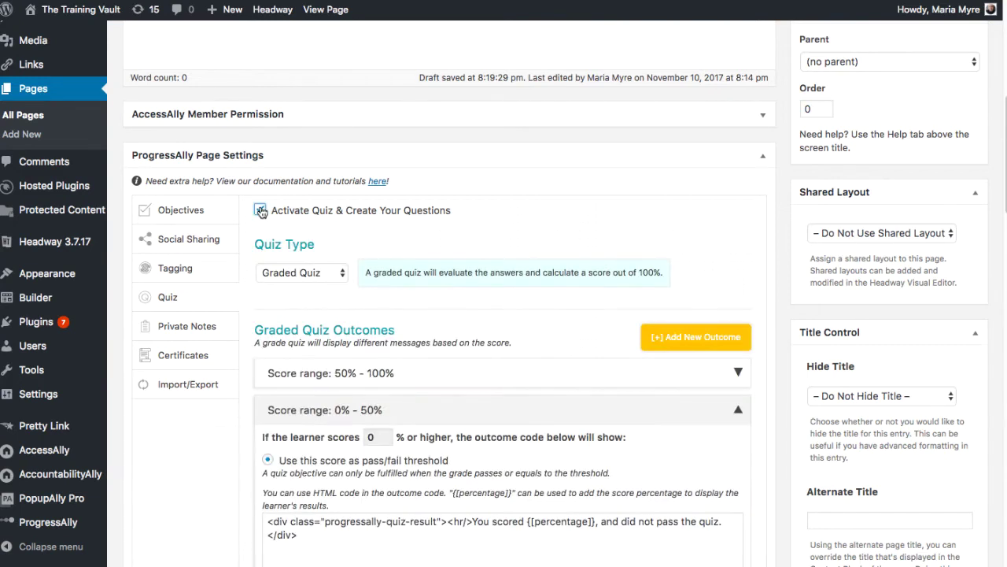
click(297, 276)
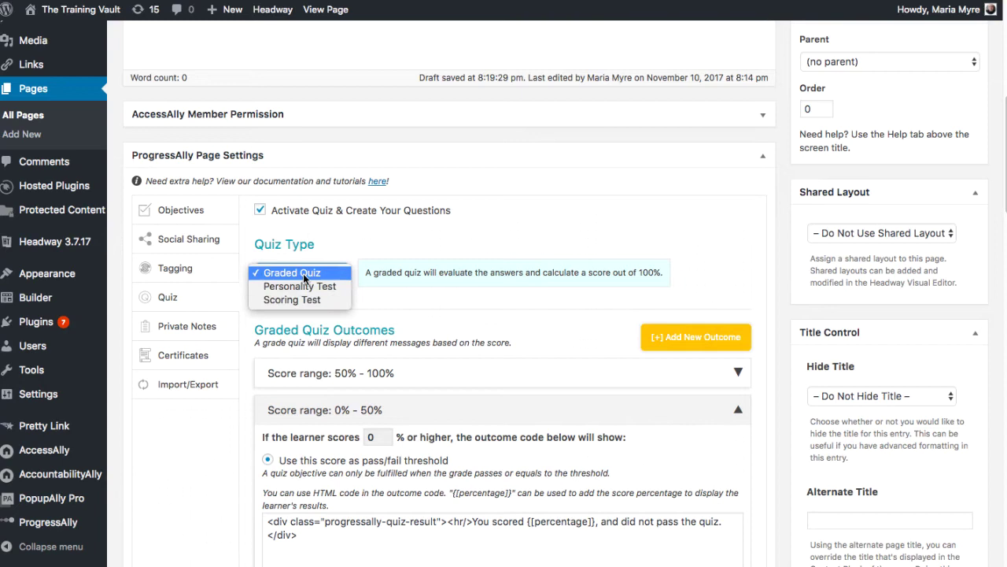
click(293, 272)
scroll(447, 379, down, 2)
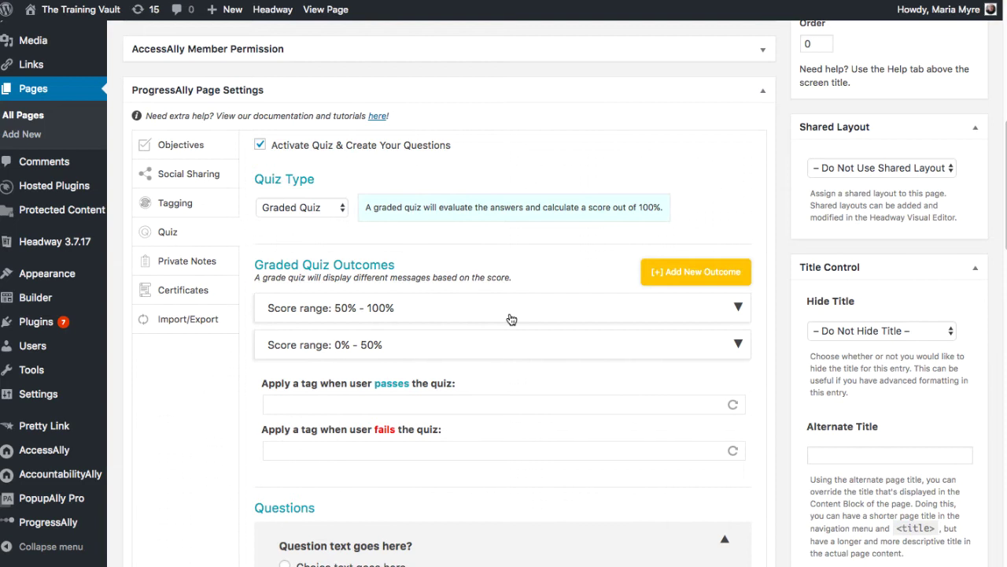
Step: Change the 50%–100% outcome's score to 75 and use it as the pass/fail threshold
click(511, 319)
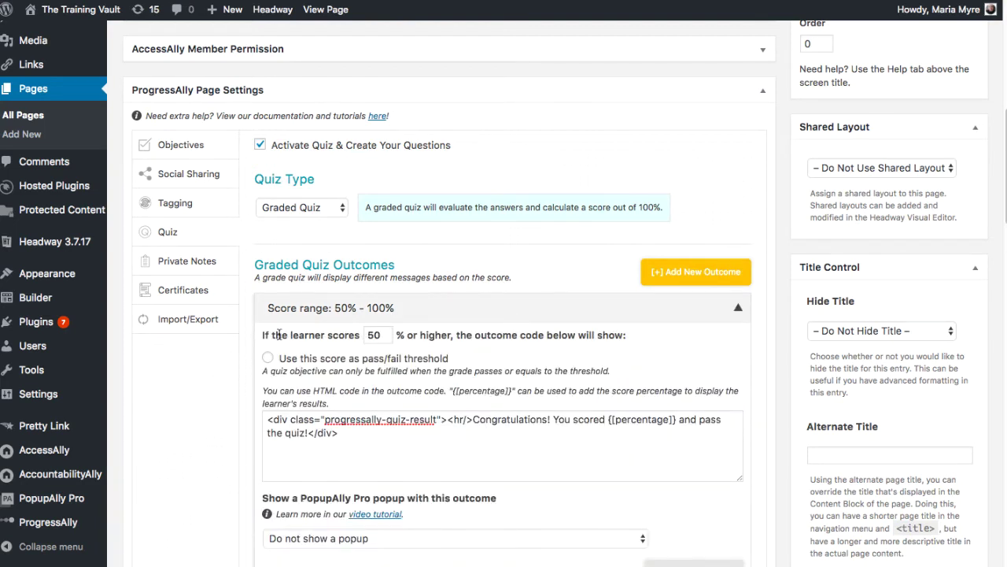
double_click(370, 335)
double_click(369, 334)
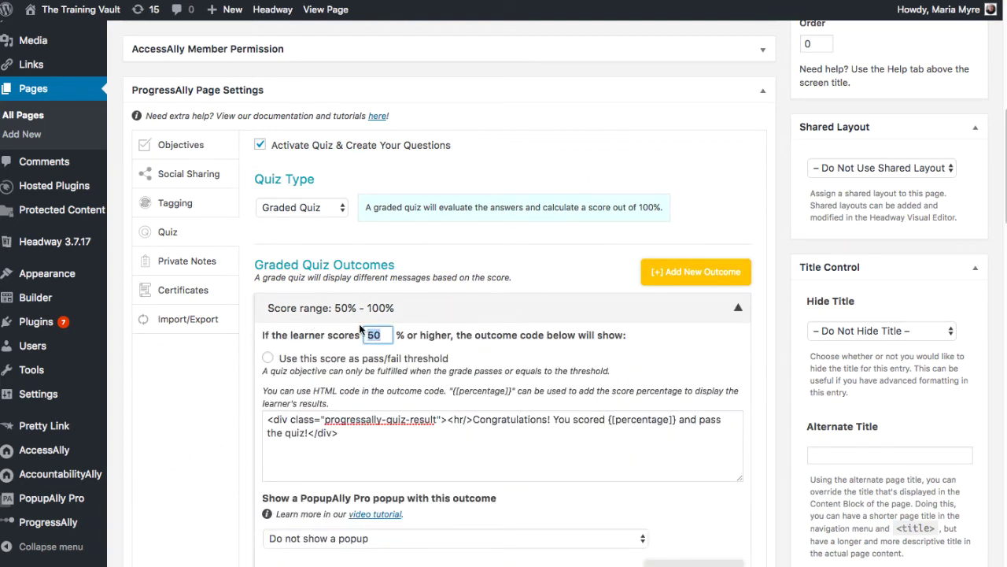
text(75)
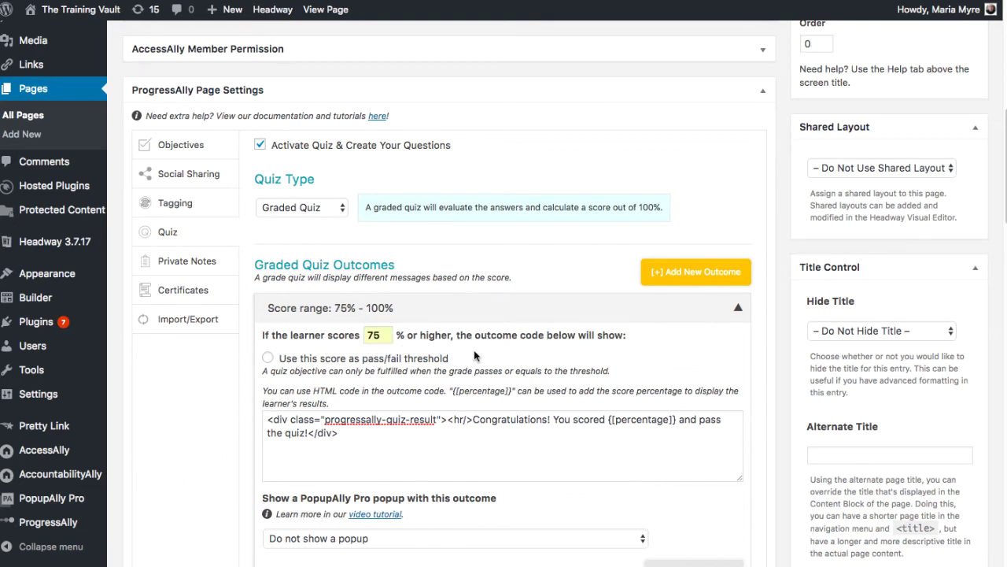
scroll(477, 357, down, 1)
drag(473, 397, 423, 423)
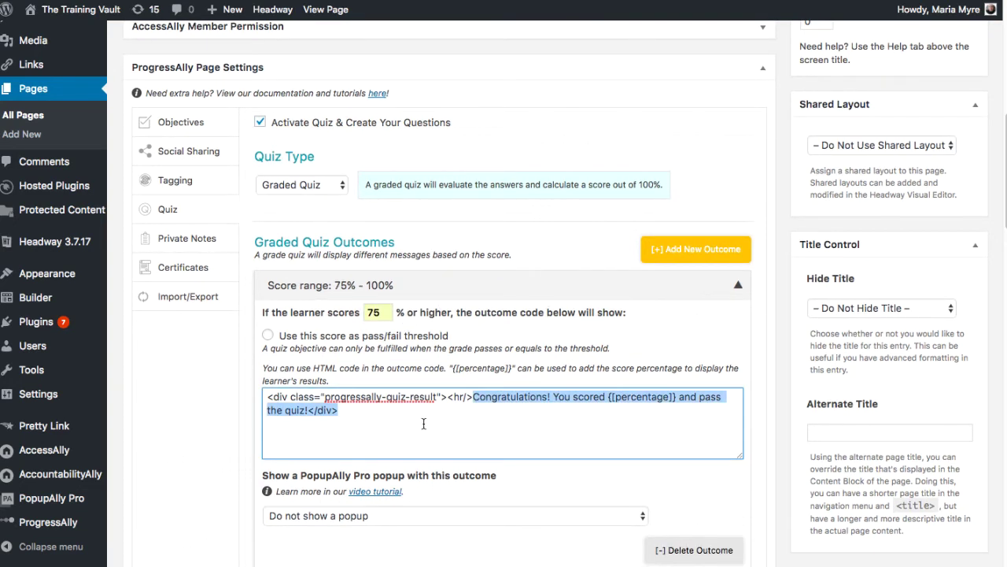
click(423, 423)
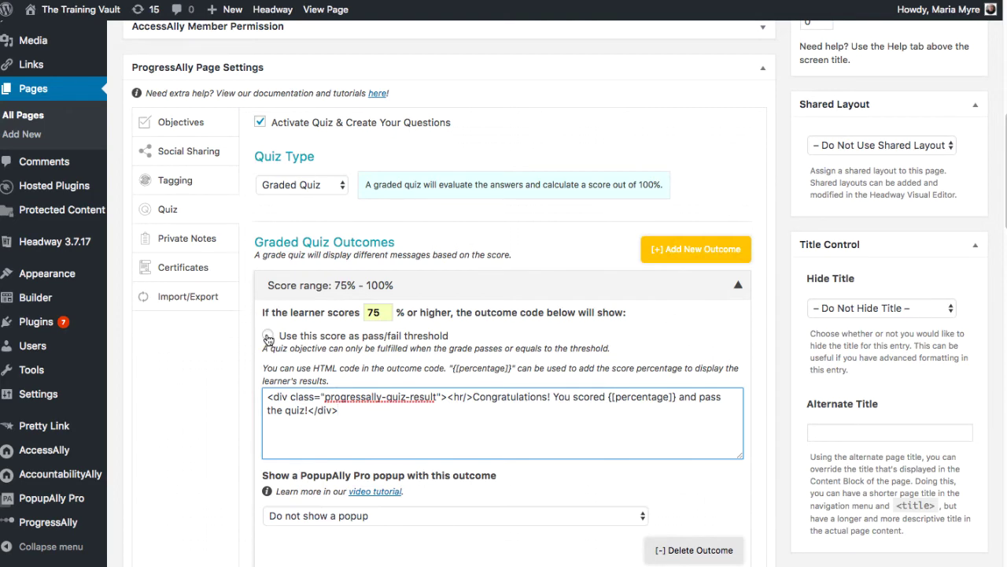
click(268, 336)
scroll(268, 336, down, 1)
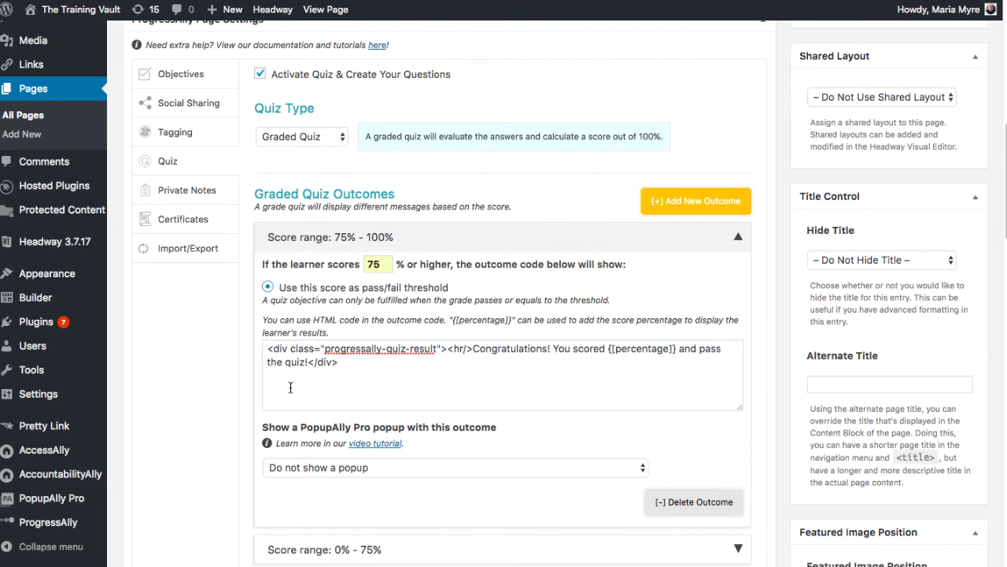
click(431, 237)
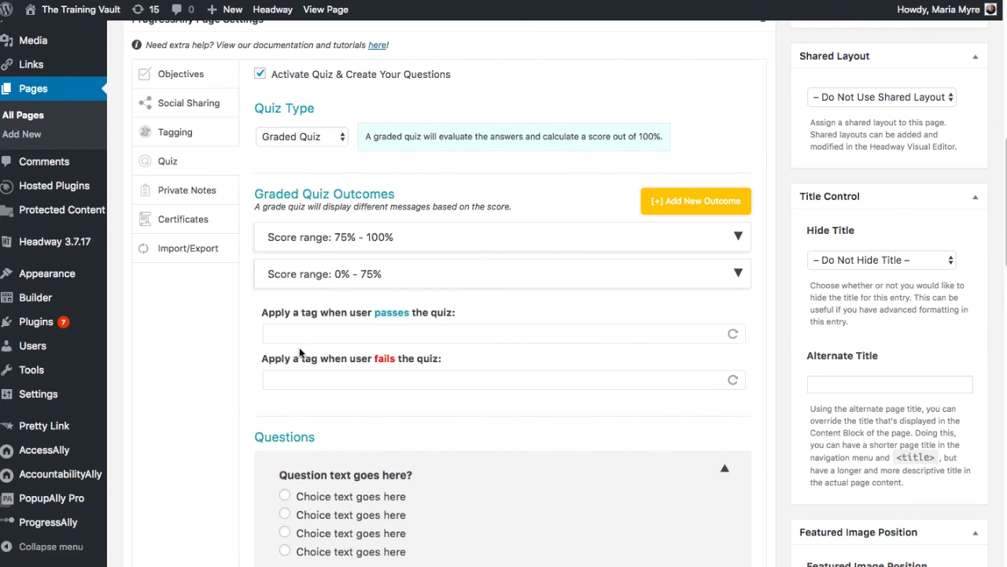
Step: Choose CCFBonus as the pass tag and 4Warning as the fail tag
scroll(300, 348, down, 1)
scroll(300, 349, down, 3)
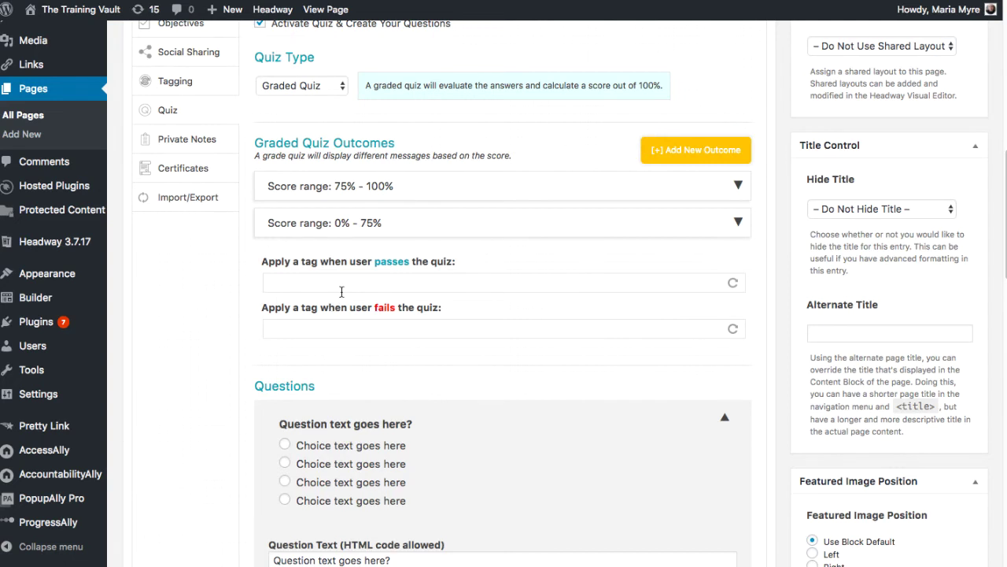
click(344, 284)
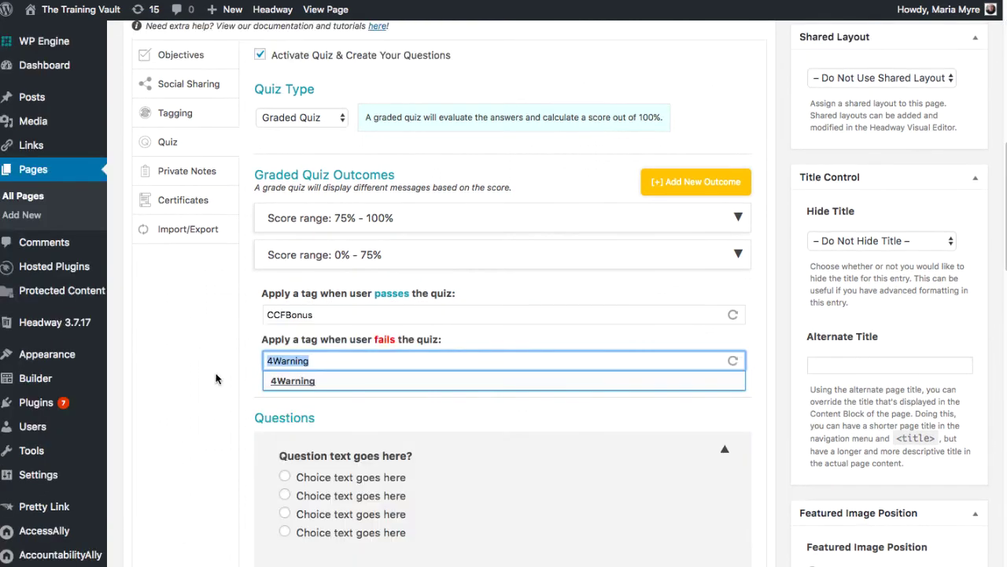
click(221, 376)
scroll(461, 470, down, 5)
Step: Mark 8 as the correct answer to 'What is 4 + 4' instead of 5
scroll(462, 472, down, 3)
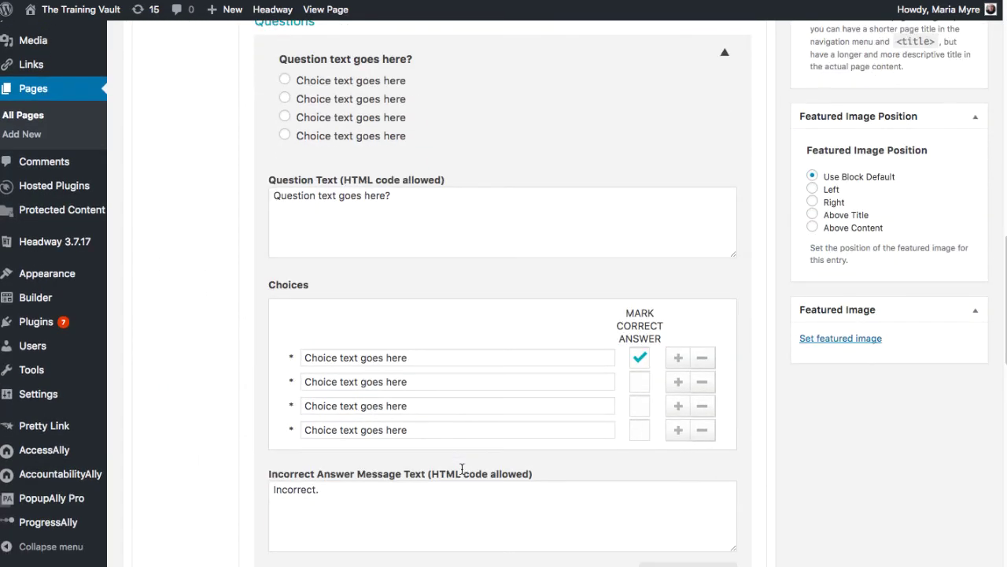
drag(423, 197, 203, 199)
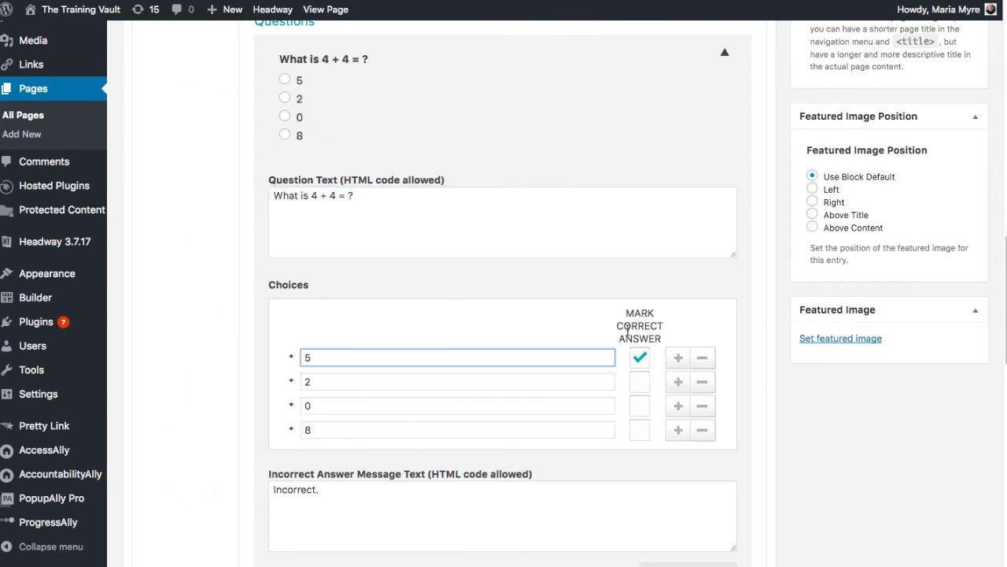
click(640, 430)
scroll(662, 394, down, 3)
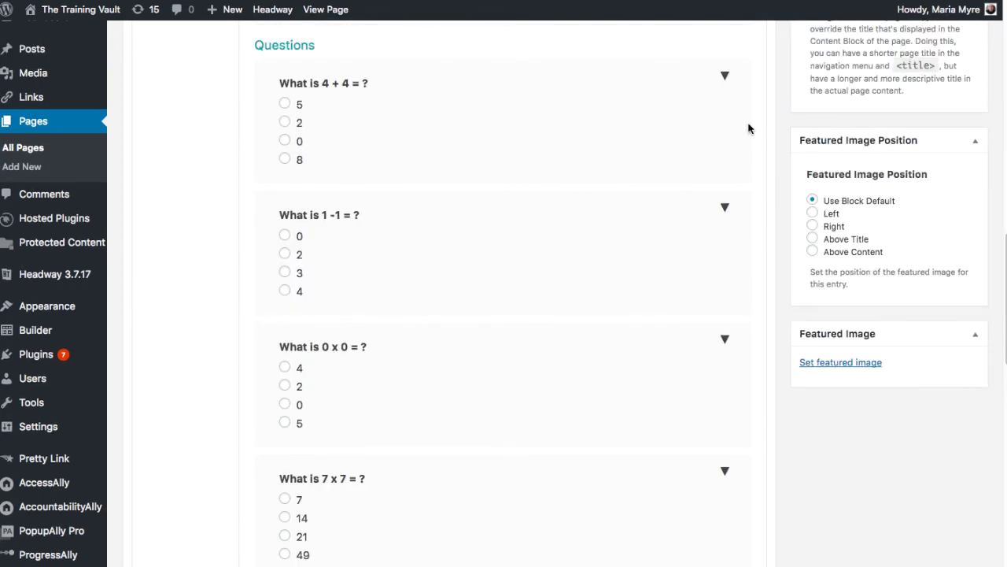
scroll(335, 102, down, 3)
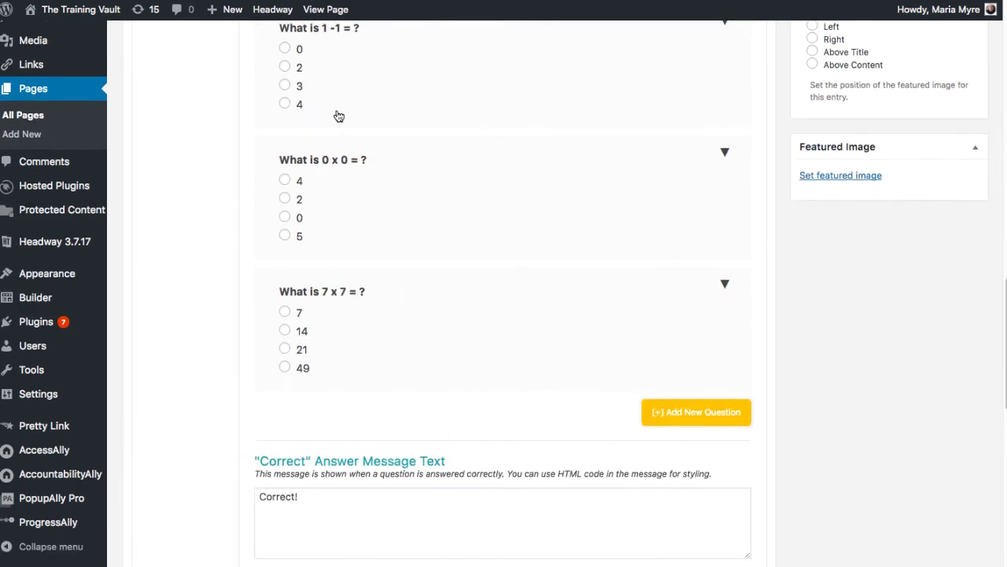
scroll(336, 114, down, 1)
scroll(332, 349, down, 3)
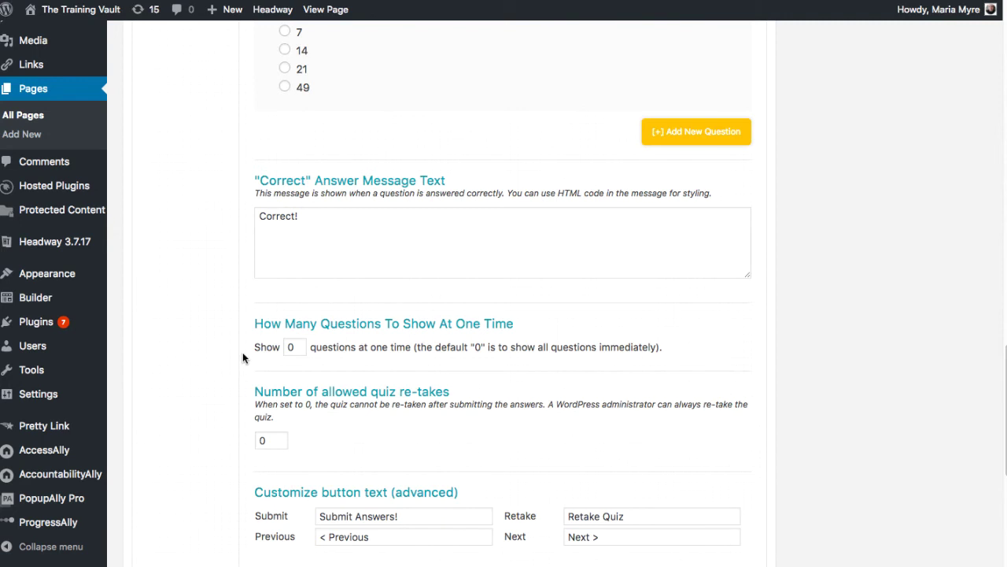
Step: Set Show to 1 question per screen and the allowed quiz re-takes to 3
double_click(296, 349)
text(1)
click(443, 354)
scroll(410, 381, down, 1)
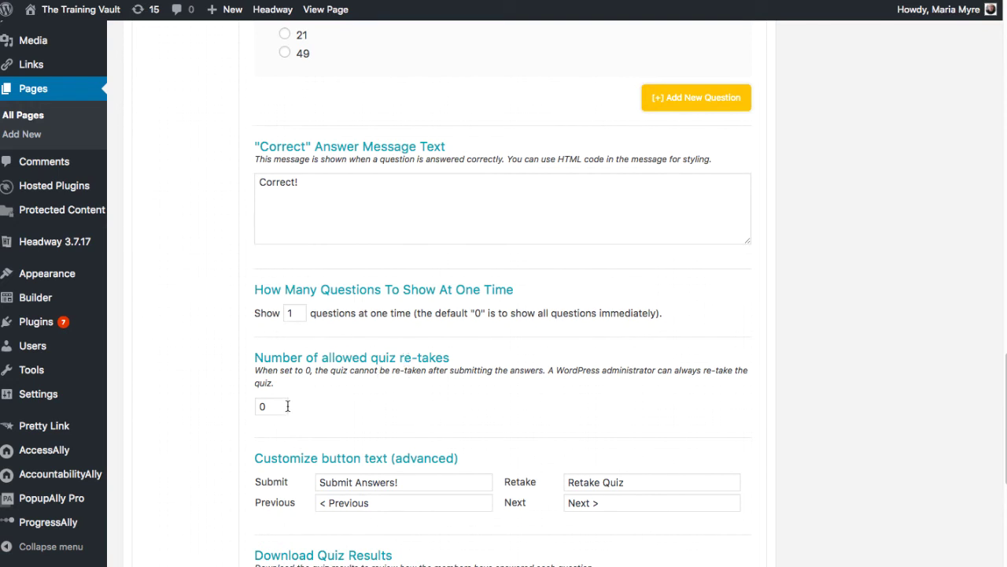
drag(287, 406, 222, 409)
text(3)
scroll(334, 327, down, 3)
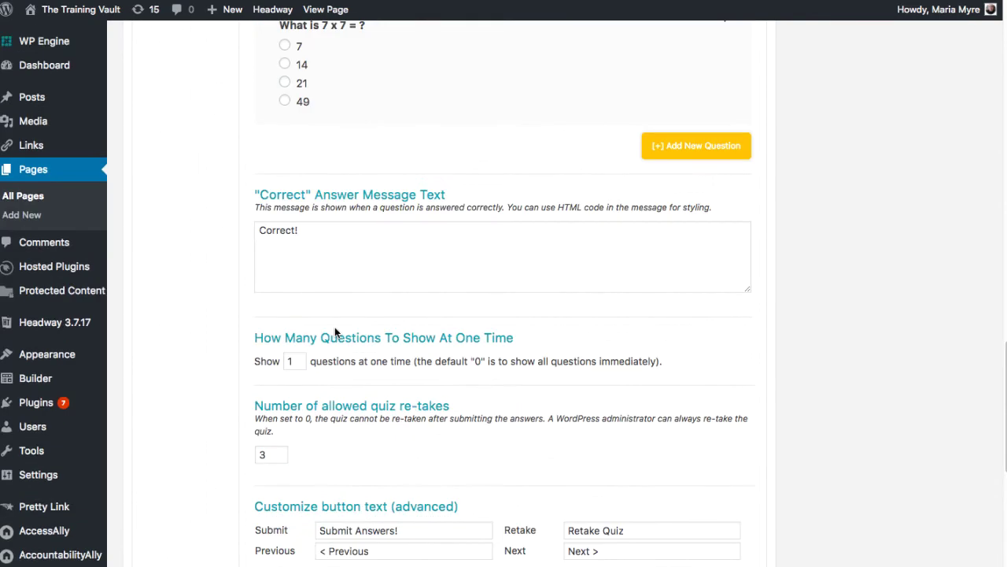
scroll(334, 326, up, 20)
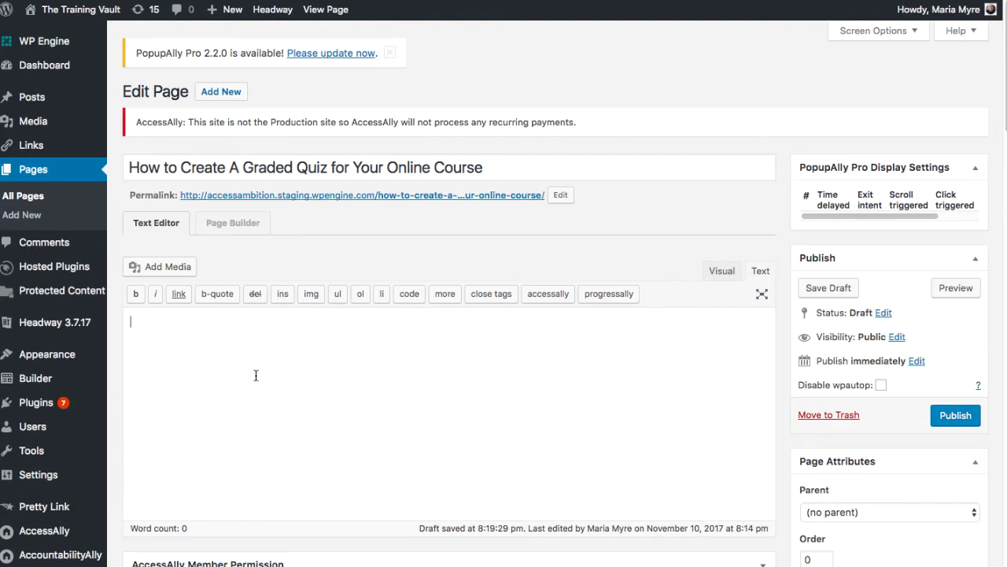
Step: Insert the Quiz-type [progressally_quiz] shortcode via the progressally button, then publish the page
click(604, 295)
click(482, 238)
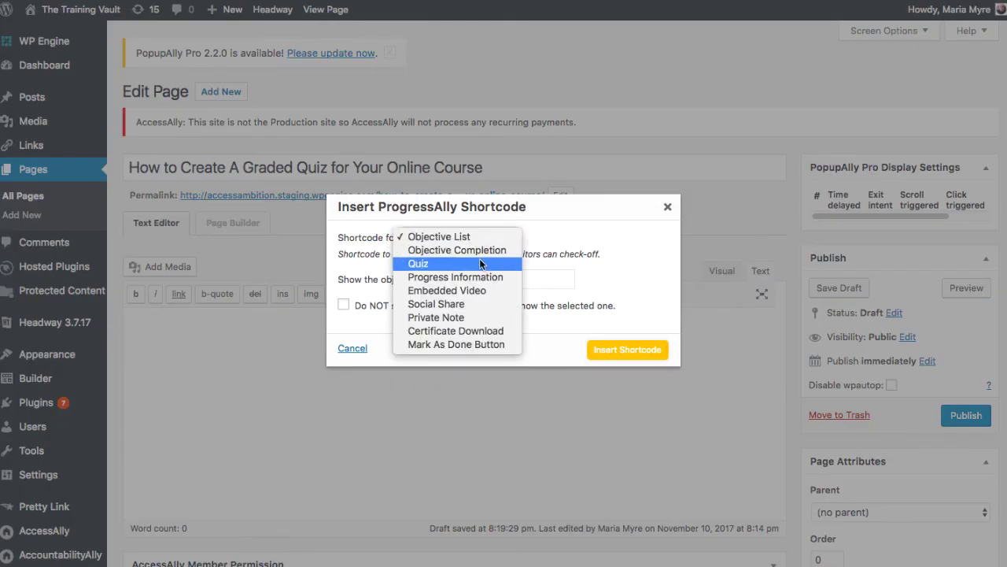
click(480, 262)
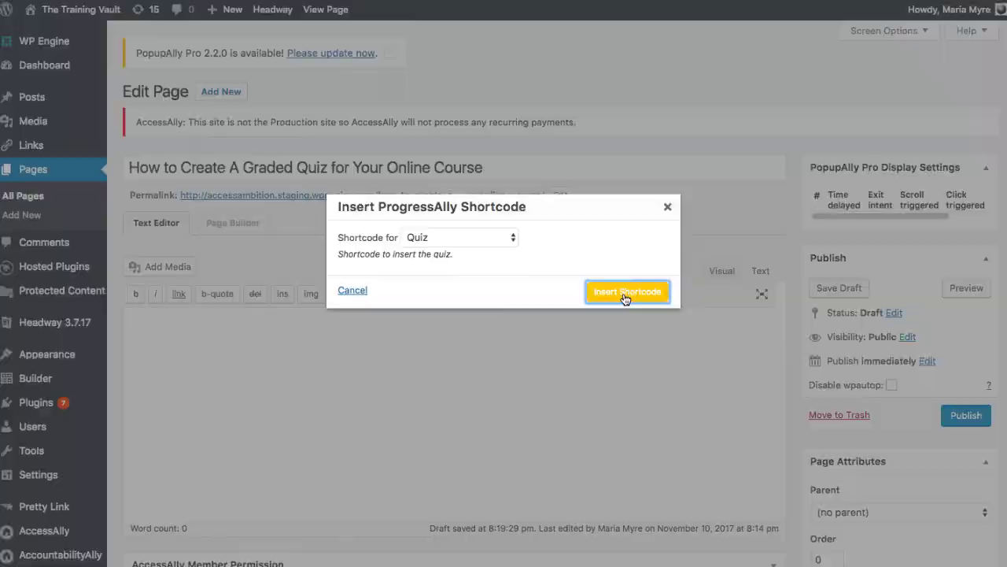
click(626, 293)
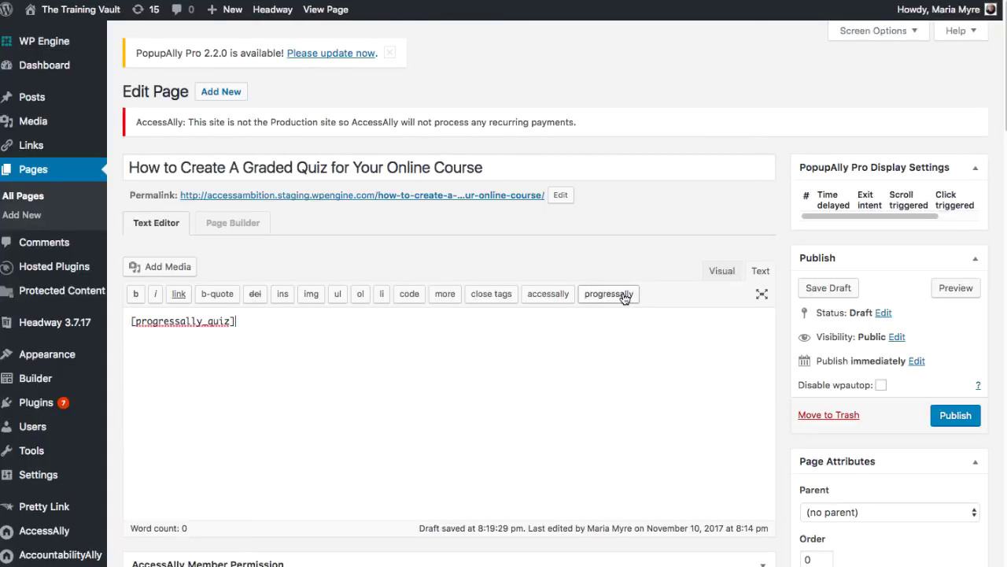
click(954, 416)
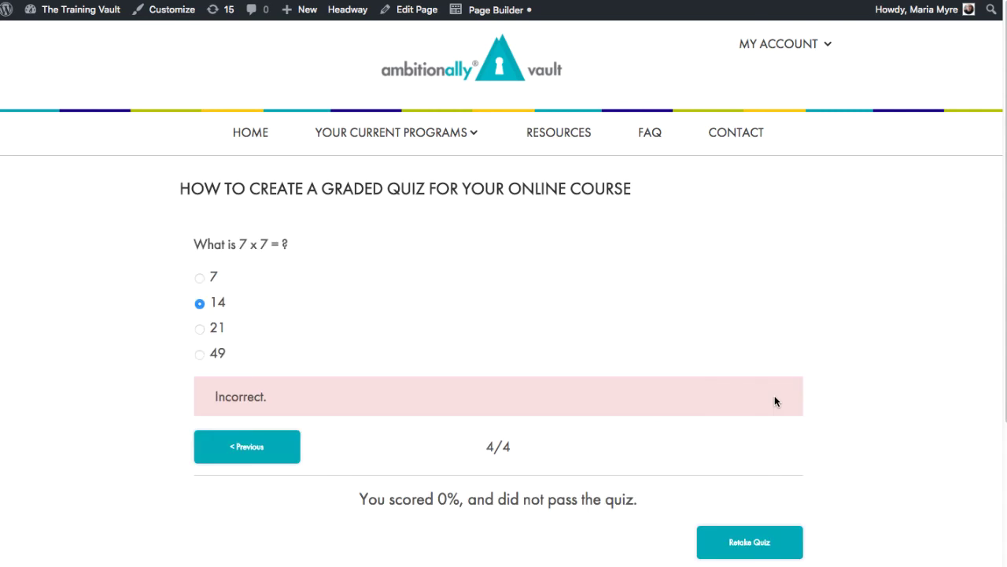
Step: Retake the live quiz, advance to question 4/4, answer 49 to 7 x 7 and submit for a 100% pass
scroll(775, 396, down, 1)
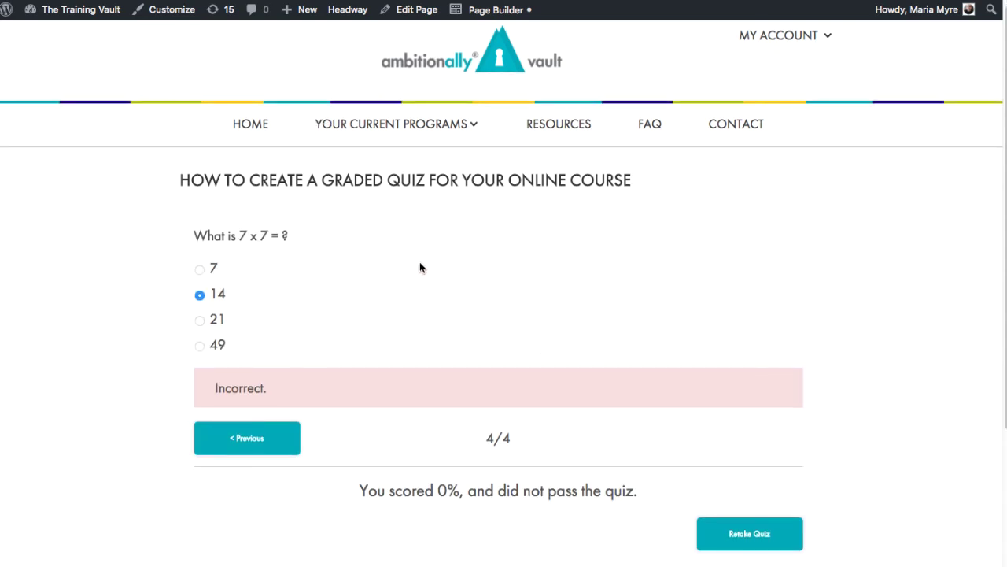
drag(358, 490, 629, 494)
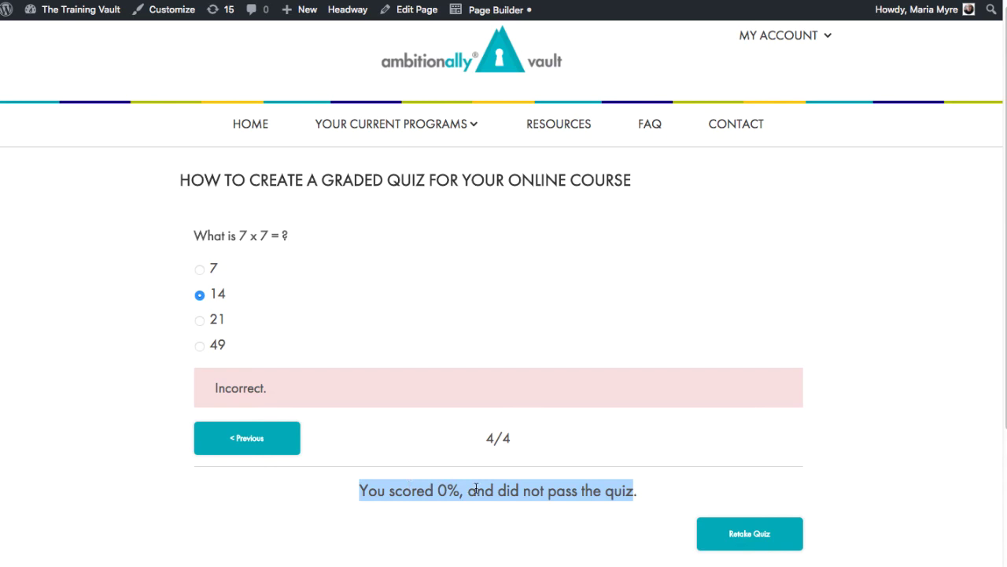
click(712, 539)
click(713, 404)
click(712, 408)
click(712, 409)
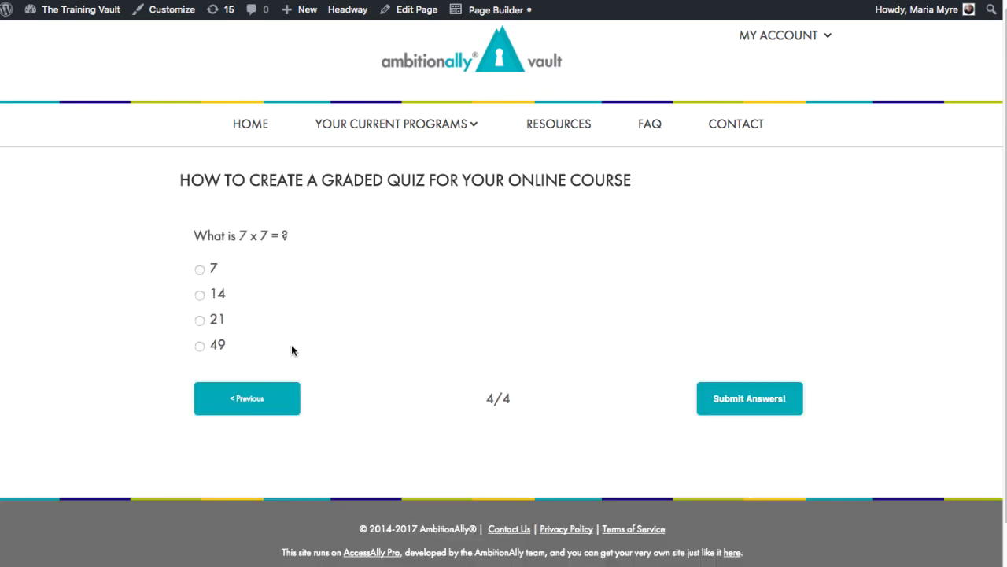
click(291, 349)
click(773, 409)
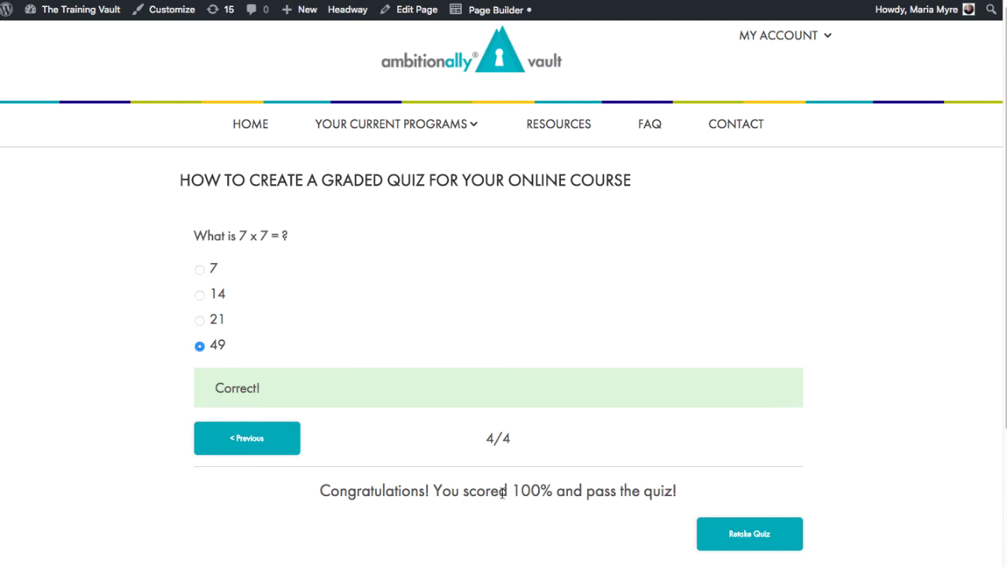
scroll(585, 469, down, 1)
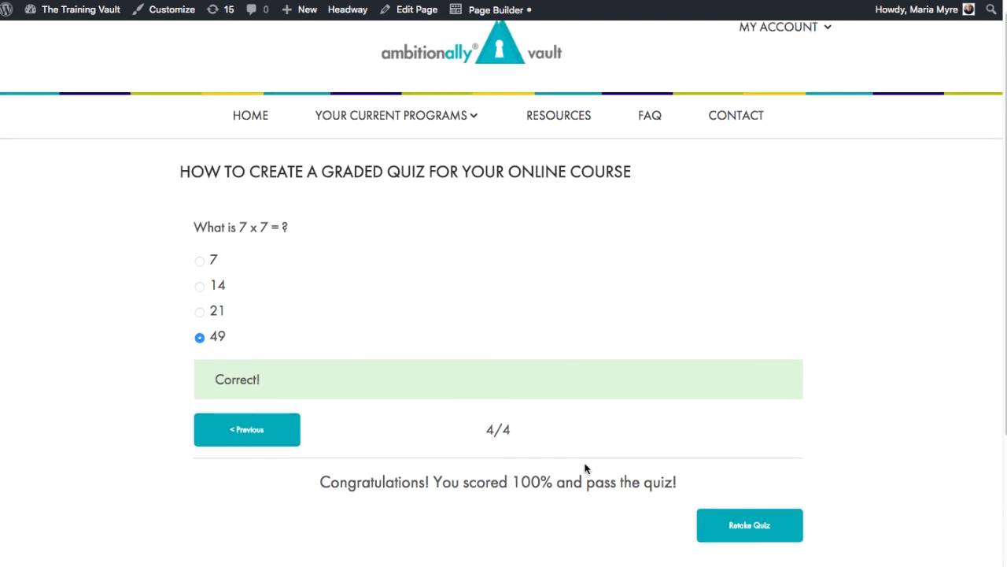
scroll(584, 468, up, 1)
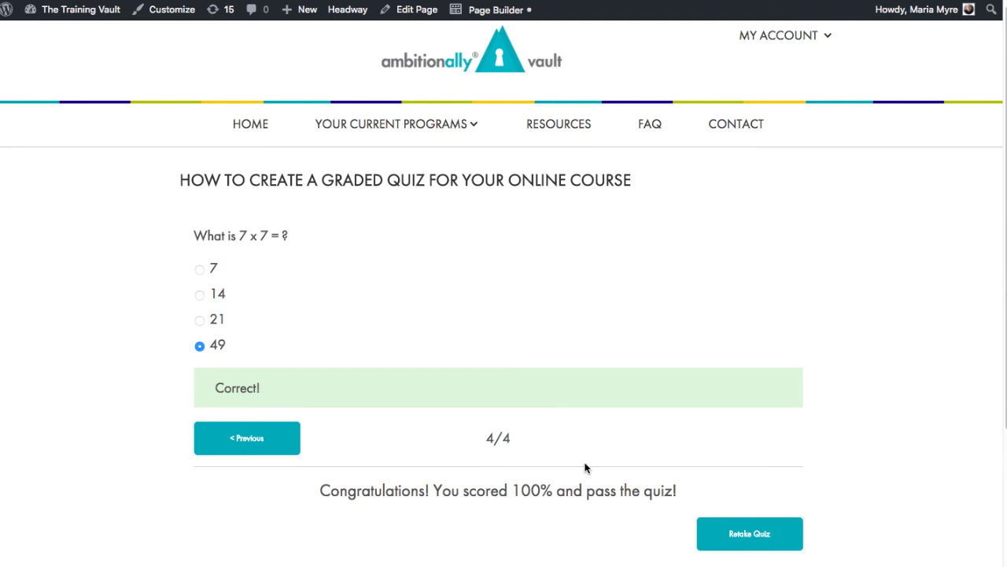